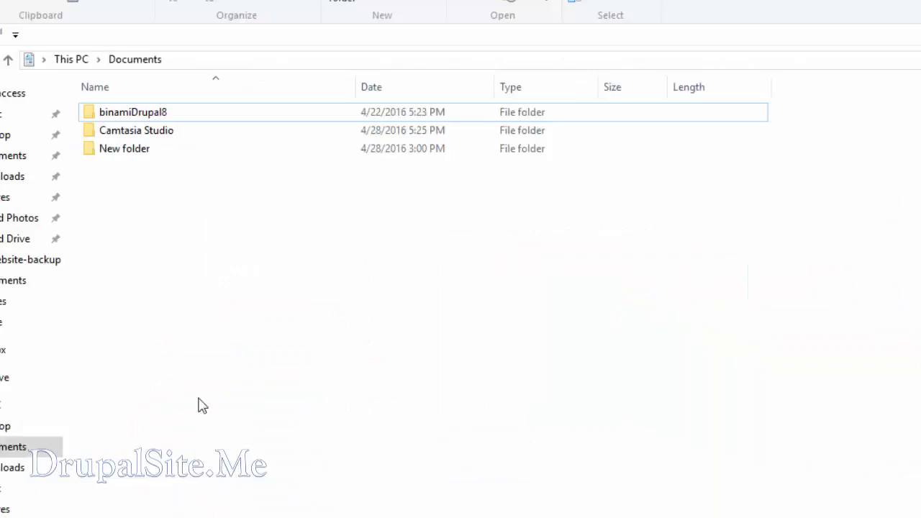
# - Create a new folder named 2016-04-27-bitnamiDrupal8 in Documents
pyautogui.press('Down')
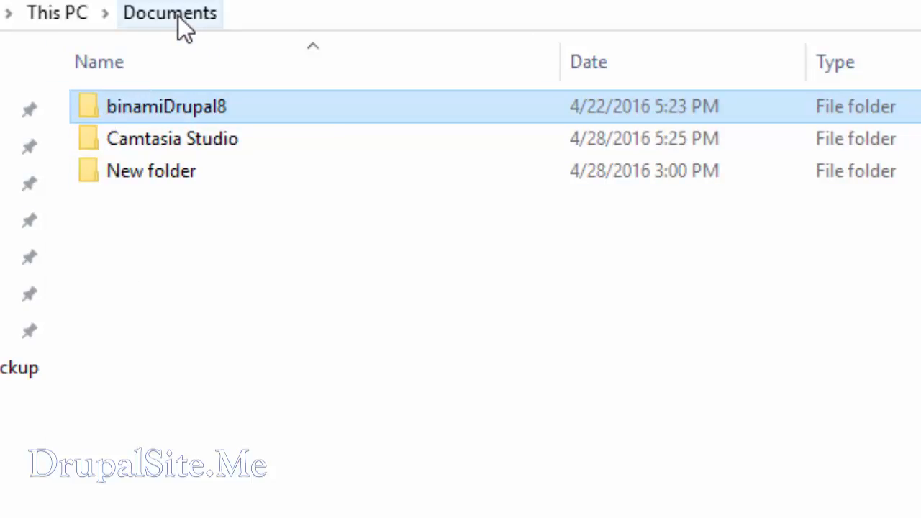
pyautogui.moveTo(98, 118)
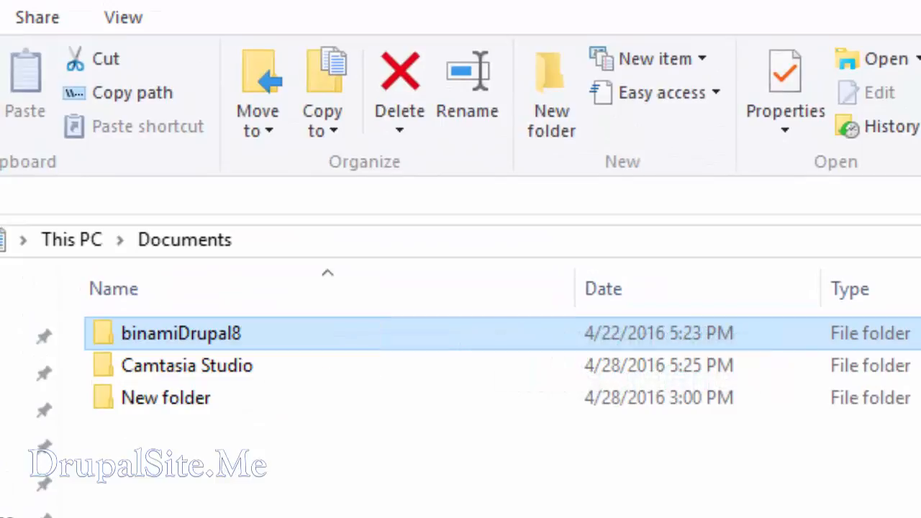
pyautogui.click(563, 119)
pyautogui.write('2016-04-27-bitnamiDrupal8')
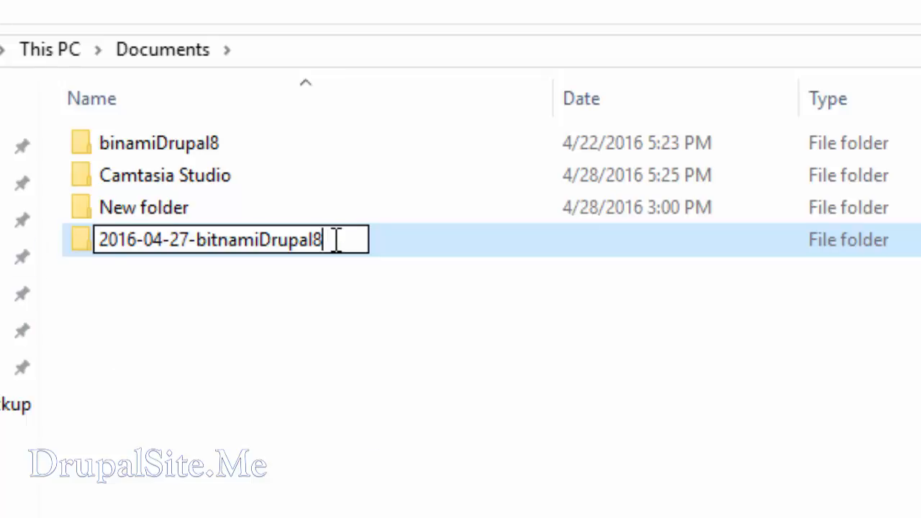
pyautogui.press('Return')
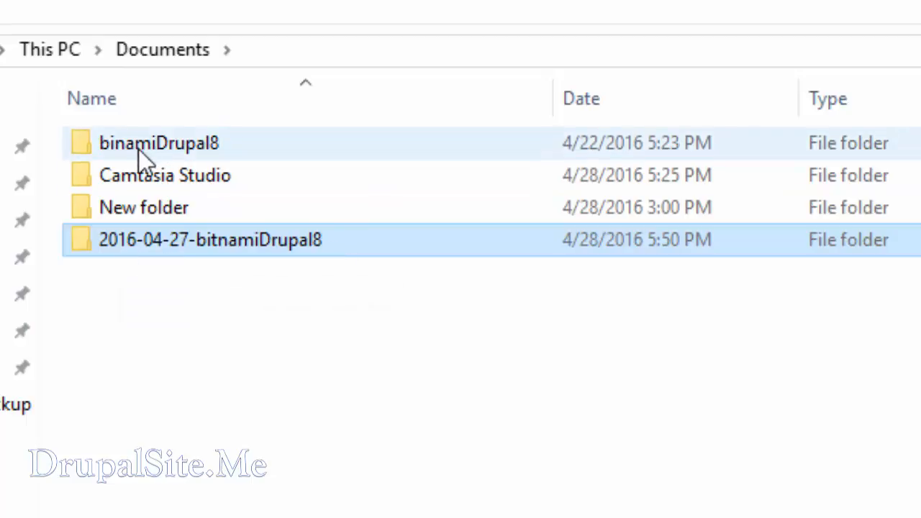
pyautogui.moveTo(146, 146)
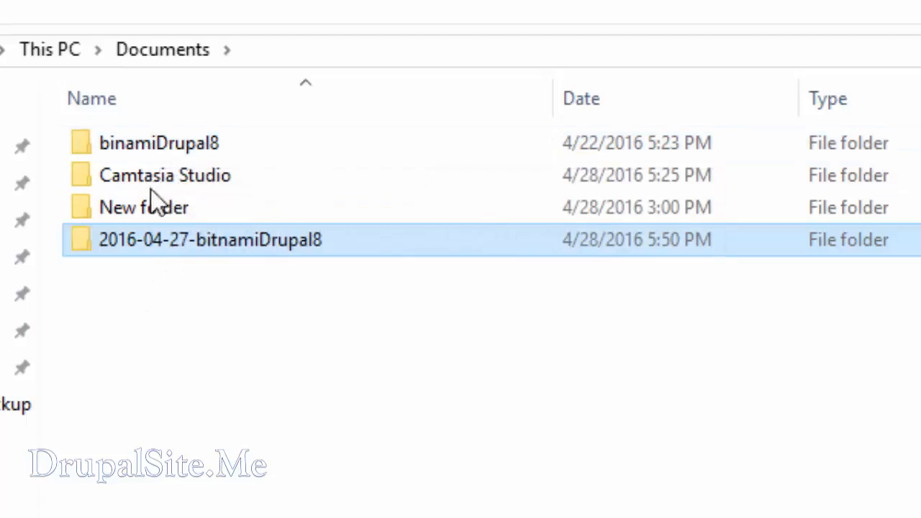
pyautogui.click(152, 144)
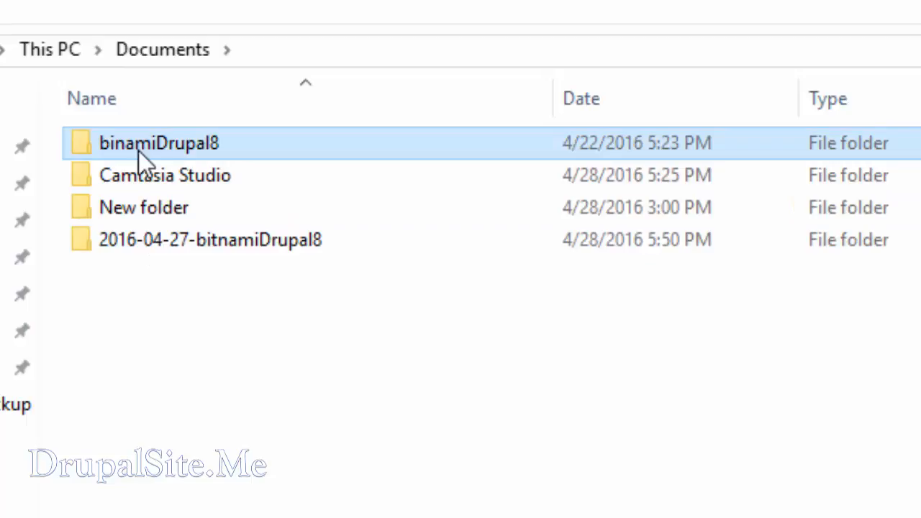
pyautogui.rightClick(138, 150)
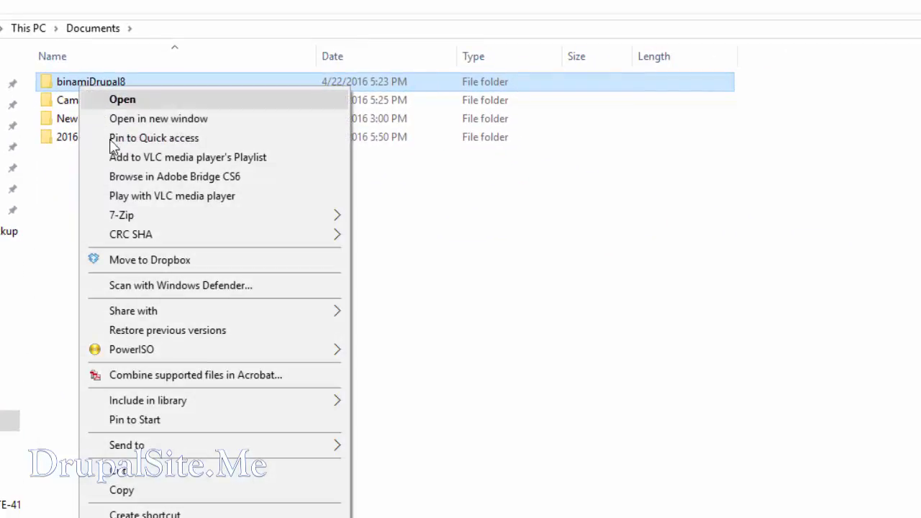
pyautogui.moveTo(128, 223)
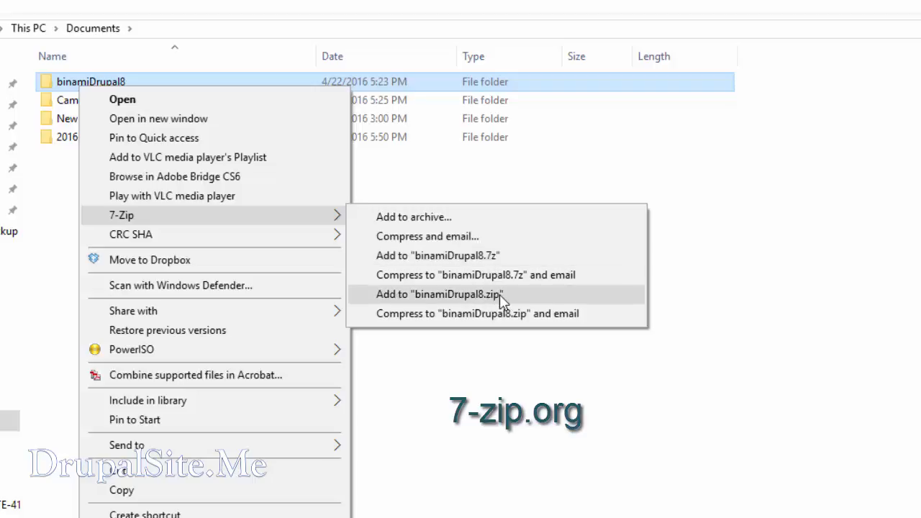
pyautogui.click(452, 295)
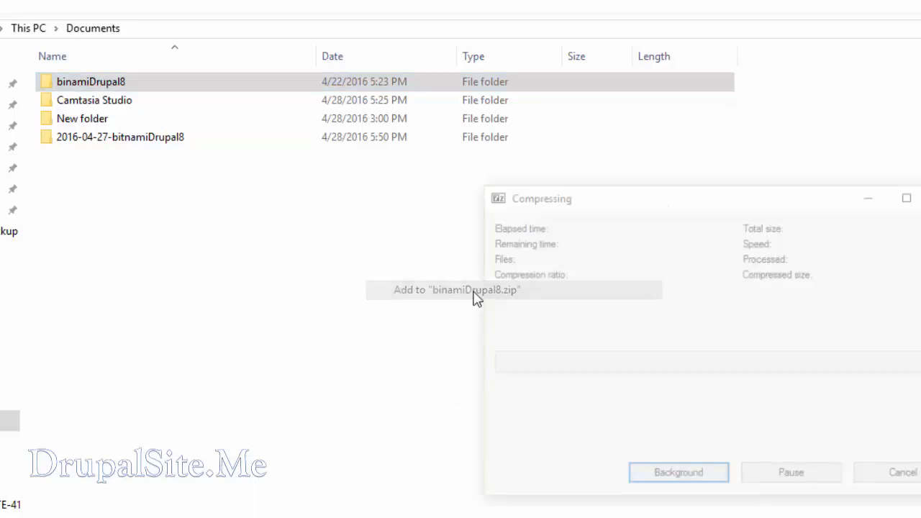
pyautogui.moveTo(565, 201); pyautogui.dragTo(200, 206)
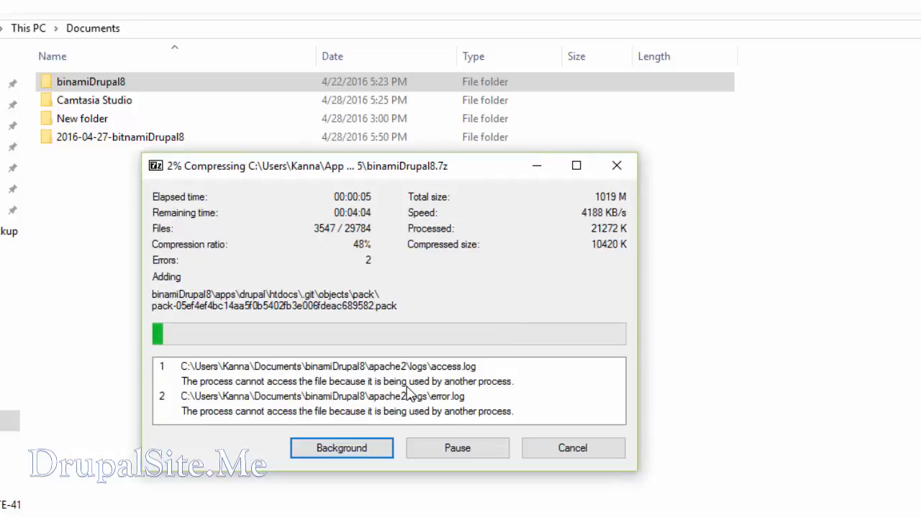
pyautogui.click(560, 452)
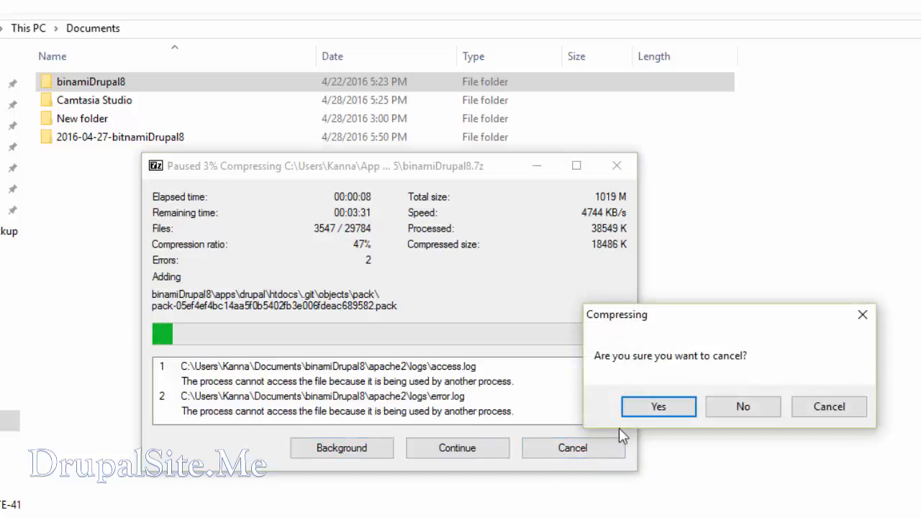
pyautogui.click(627, 406)
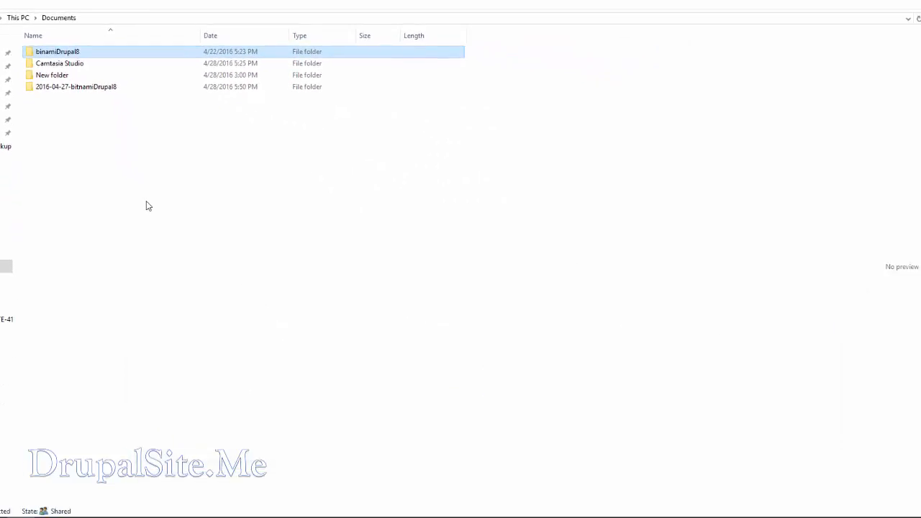
# - Switch to the Bitnami Drupal Stack manager, stop all servers, and close the manager
pyautogui.moveTo(159, 512)
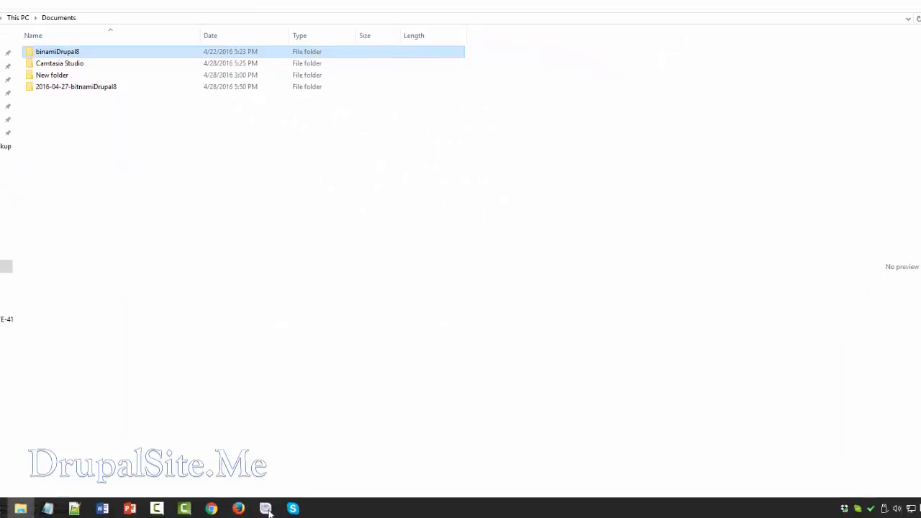
pyautogui.click(266, 508)
pyautogui.click(363, 135)
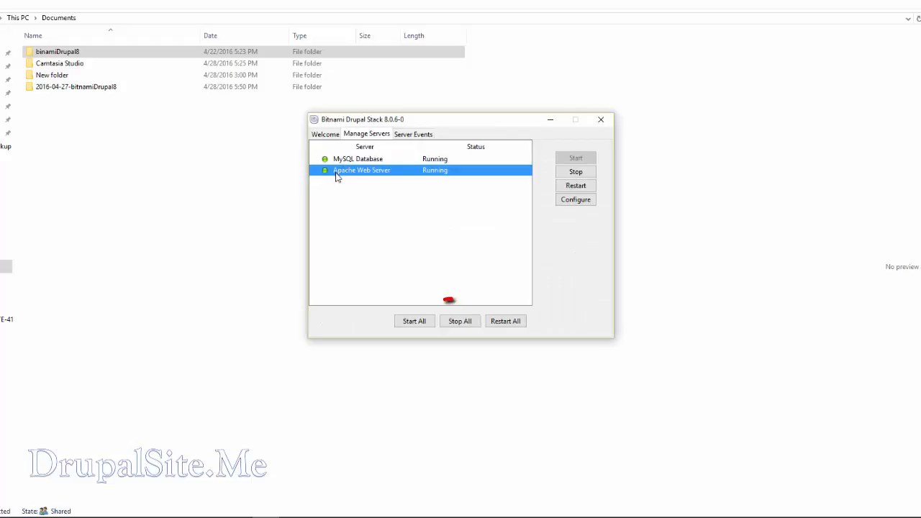
pyautogui.click(459, 321)
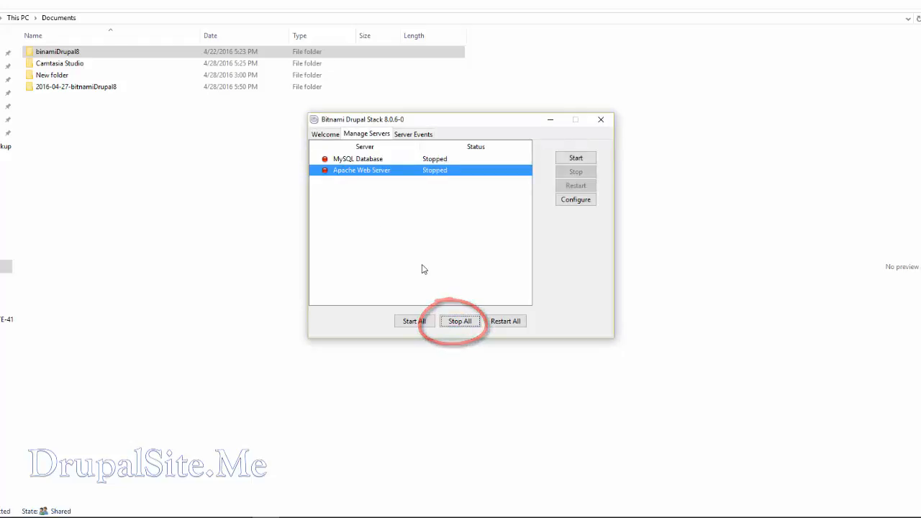
pyautogui.click(600, 119)
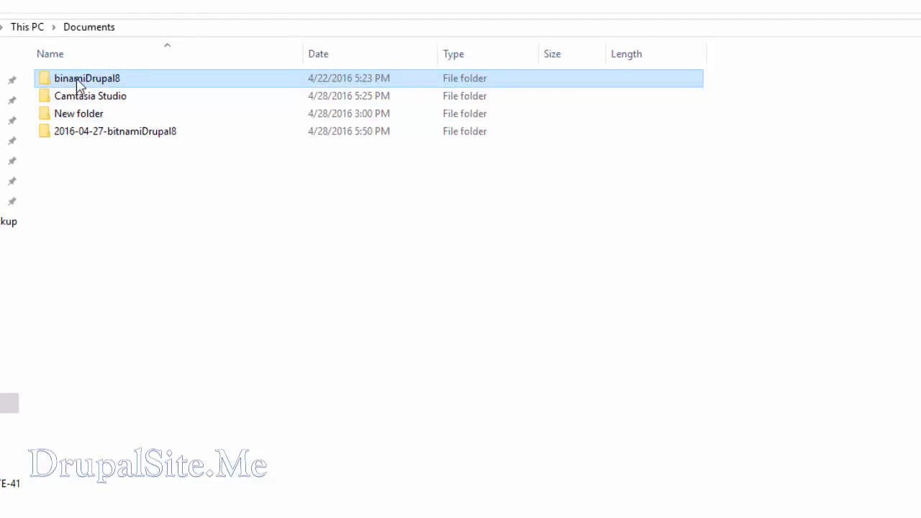
# - Compress the binamiDrupal8 folder into binamiDrupal8.zip with 7-Zip
pyautogui.rightClick(78, 84)
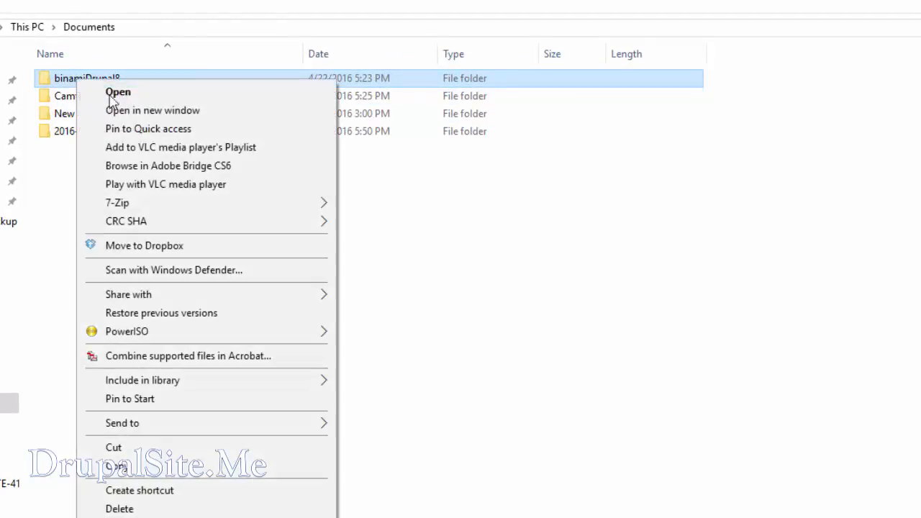
pyautogui.moveTo(163, 205)
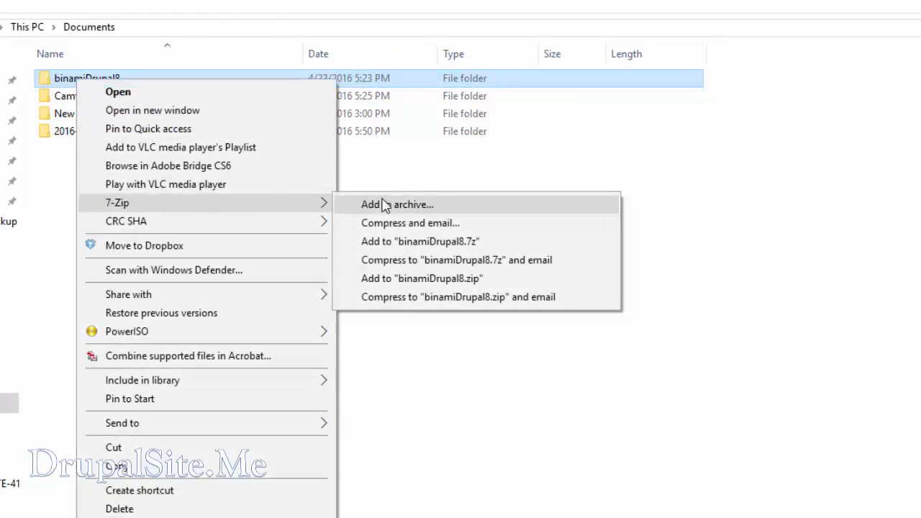
pyautogui.click(422, 278)
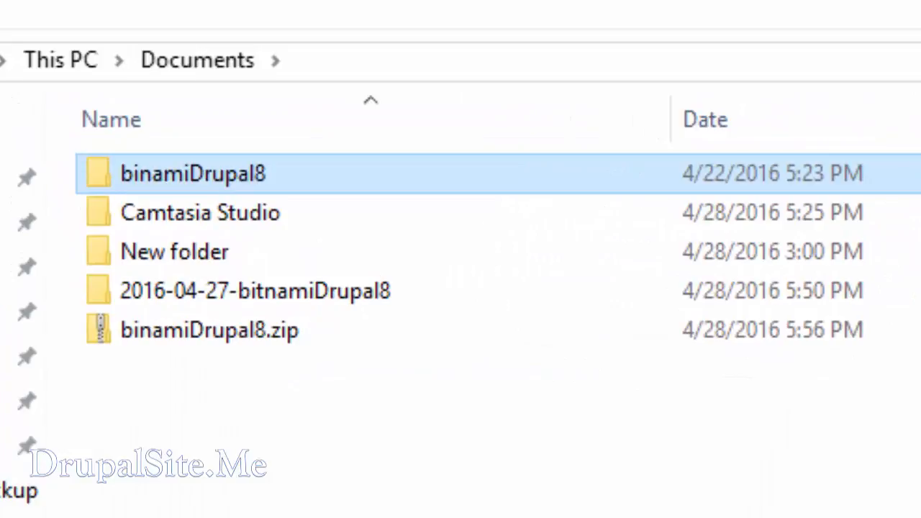
# - Move binamiDrupal8.zip into the 2016-04-27-bitnamiDrupal8 folder and open that folder
pyautogui.moveTo(167, 360)
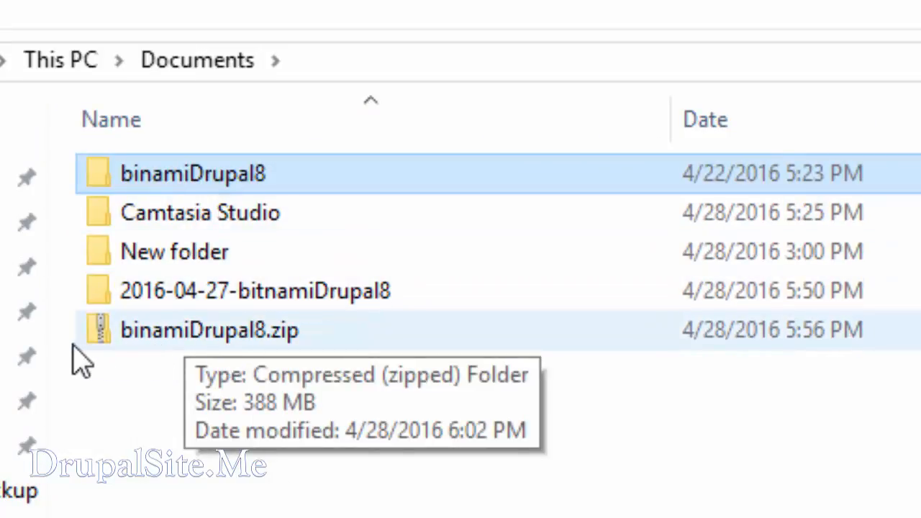
pyautogui.moveTo(108, 333); pyautogui.dragTo(138, 291)
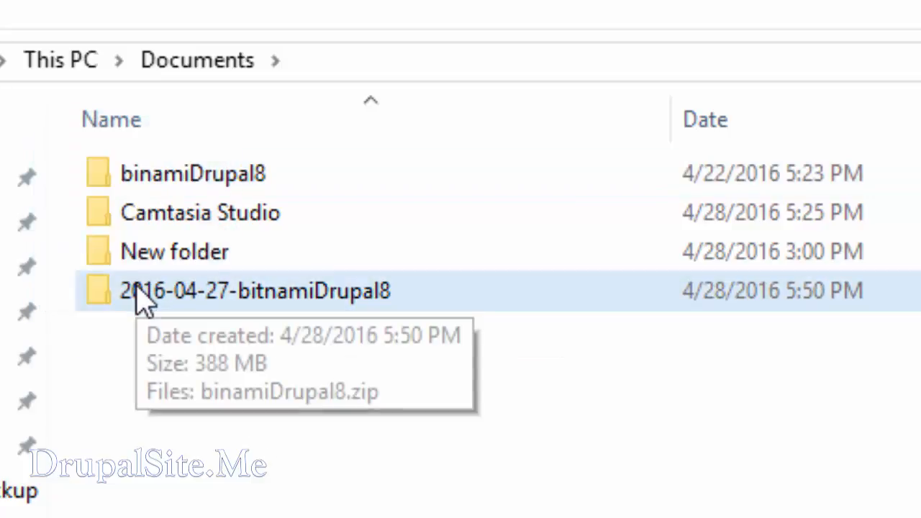
pyautogui.doubleClick(121, 302)
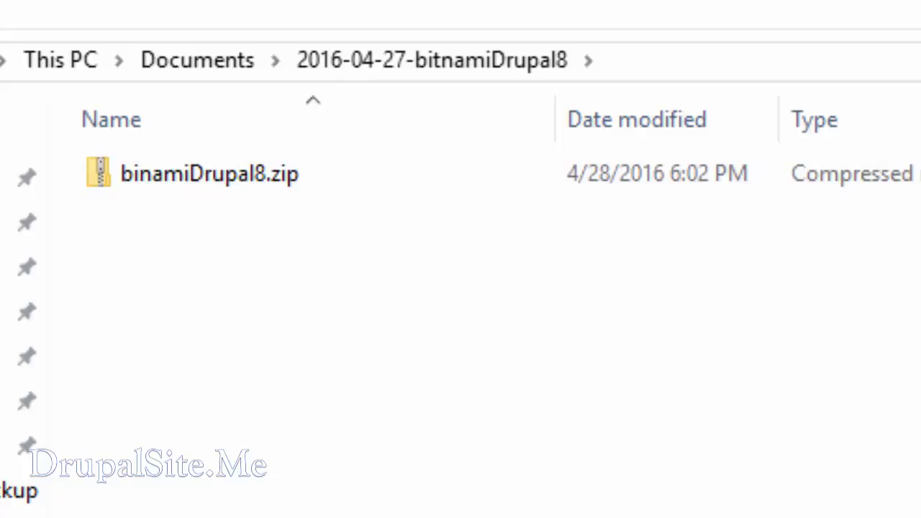
# - Switch to the Bitnami Drupal Stack manager and start all servers
pyautogui.moveTo(269, 512)
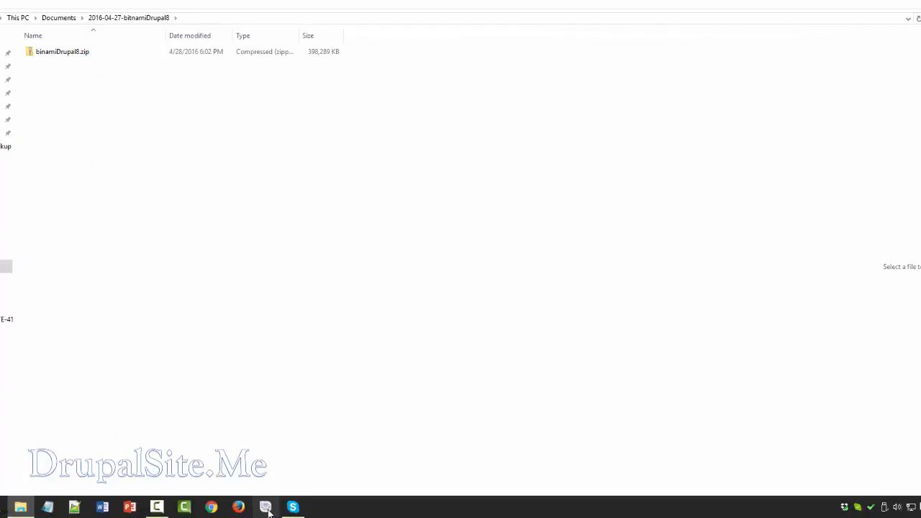
pyautogui.click(266, 508)
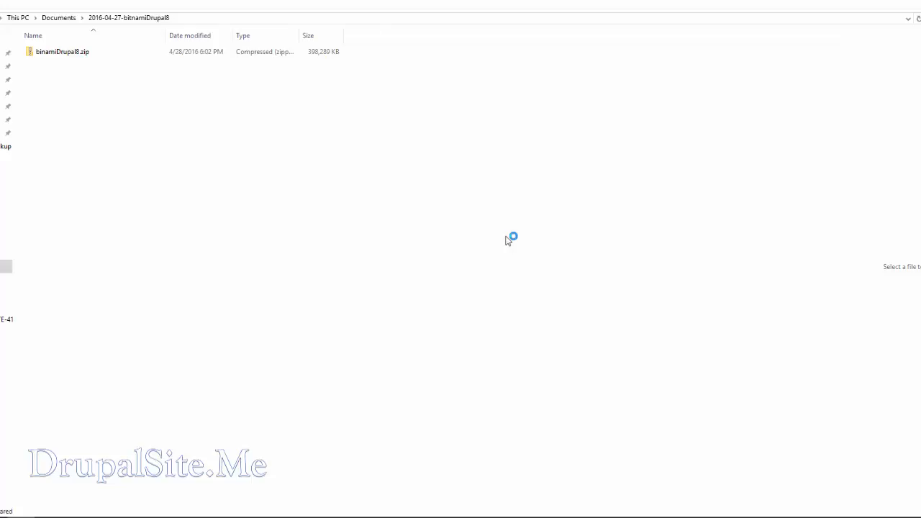
pyautogui.click(374, 135)
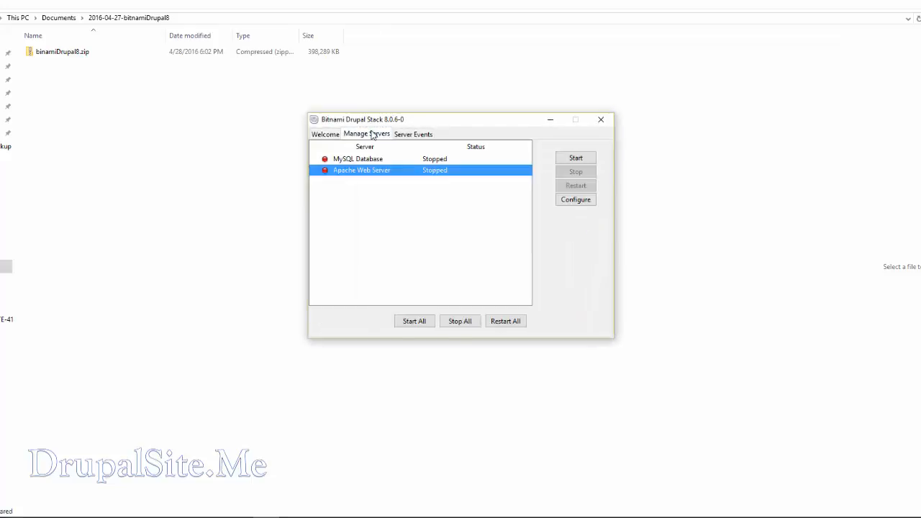
pyautogui.click(420, 325)
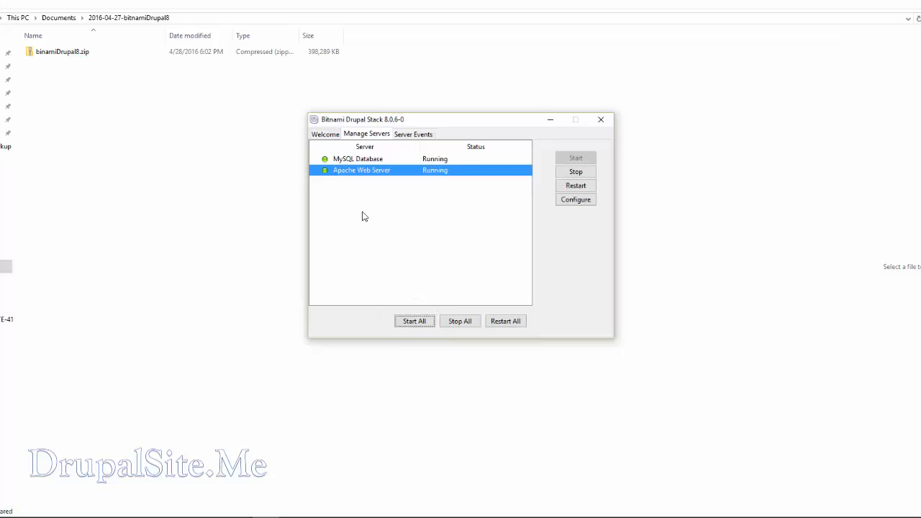
# - Open phpMyAdmin from the Bitnami Drupal Stack manager and log in as root with the account password
pyautogui.click(317, 135)
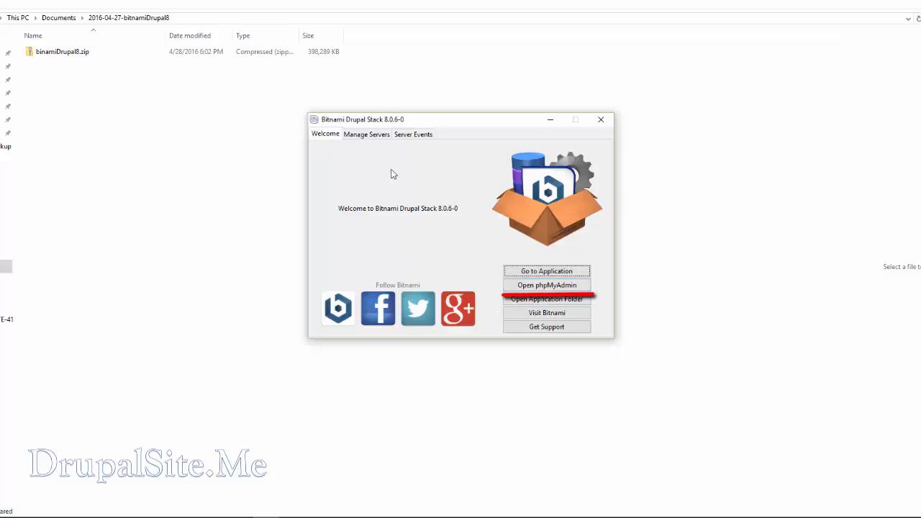
pyautogui.click(563, 288)
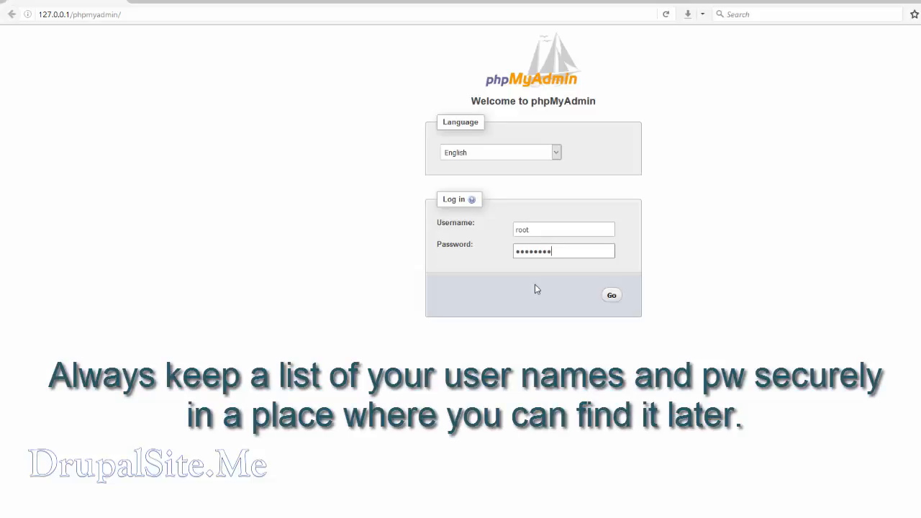
pyautogui.click(612, 295)
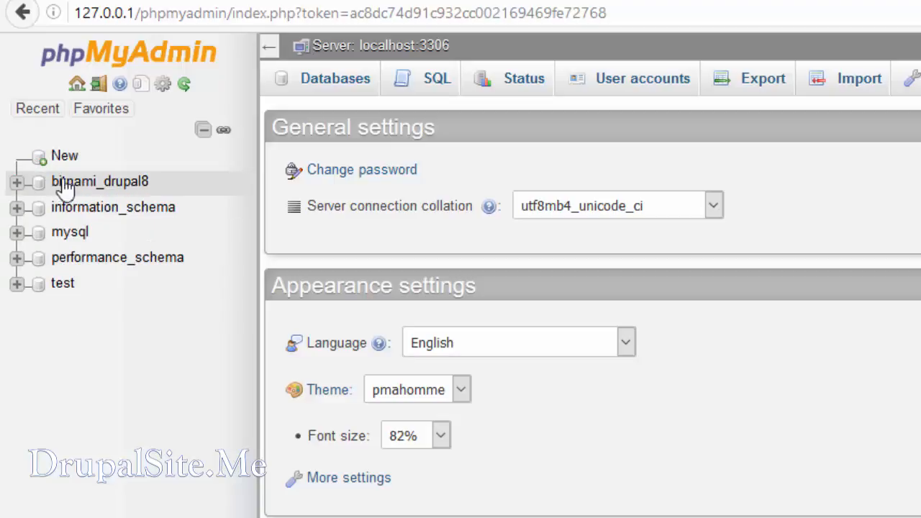
# - Open the bitnami_drupal8 database and set up its export with the Quick method and the SQL format
pyautogui.click(122, 184)
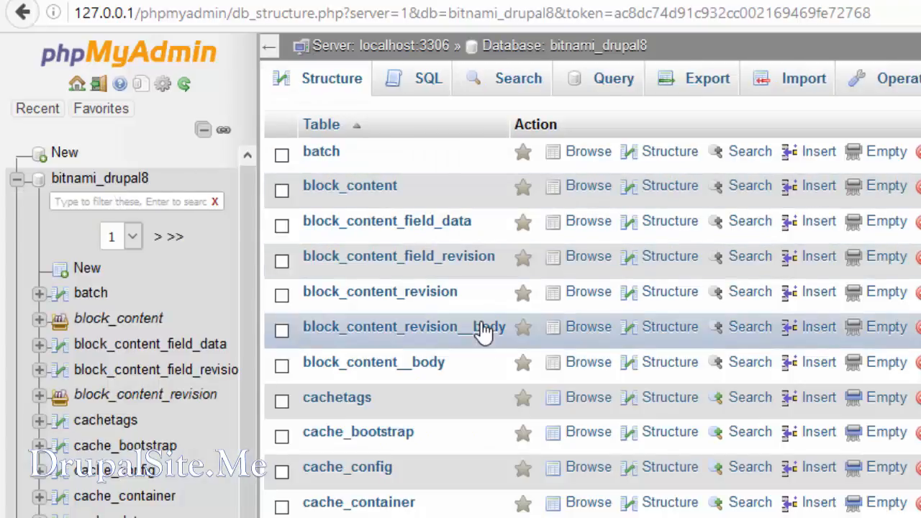
pyautogui.scroll(-10, 592, 305)
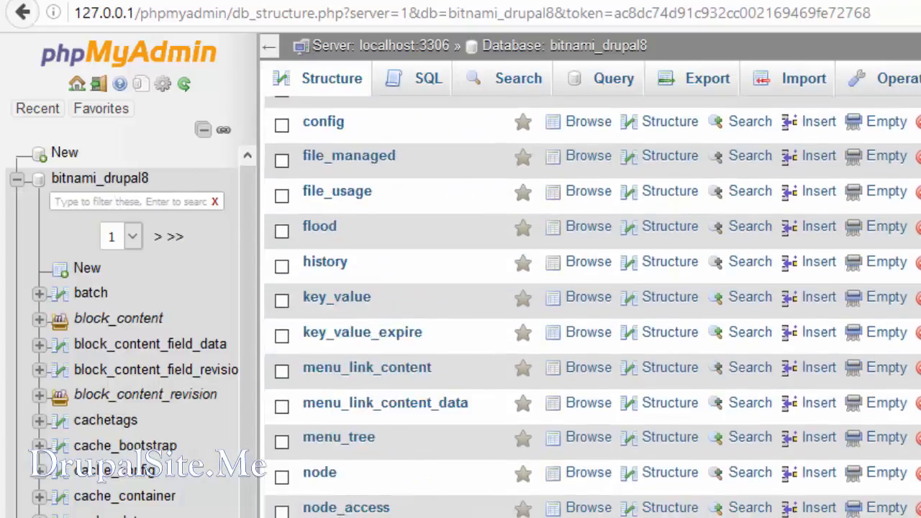
pyautogui.scroll(10, 592, 305)
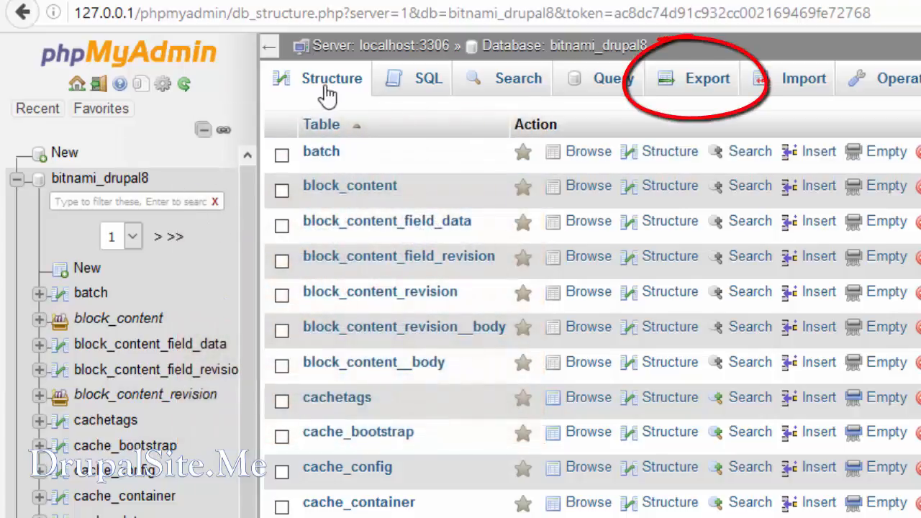
pyautogui.click(696, 84)
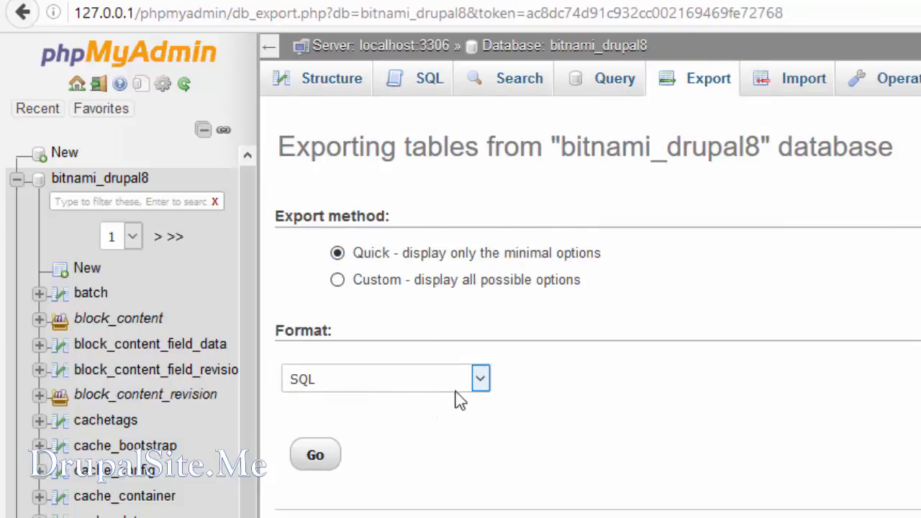
pyautogui.click(481, 381)
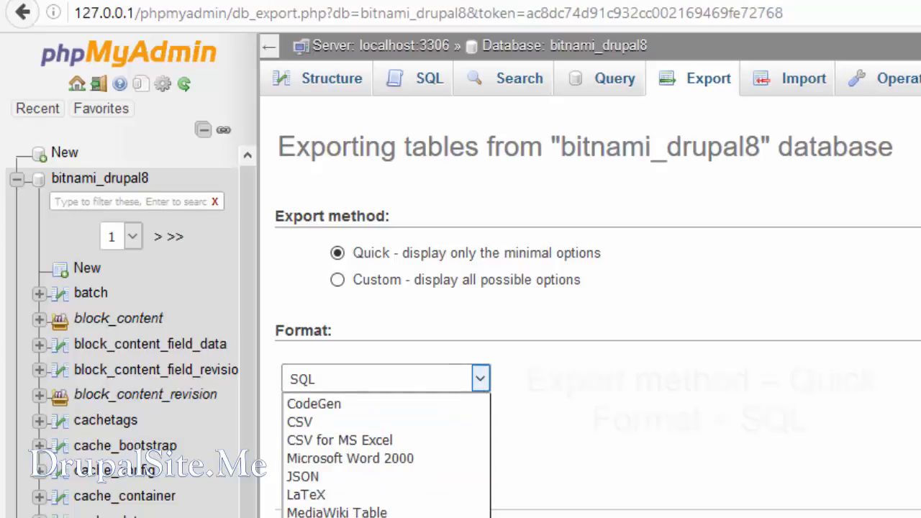
pyautogui.click(360, 515)
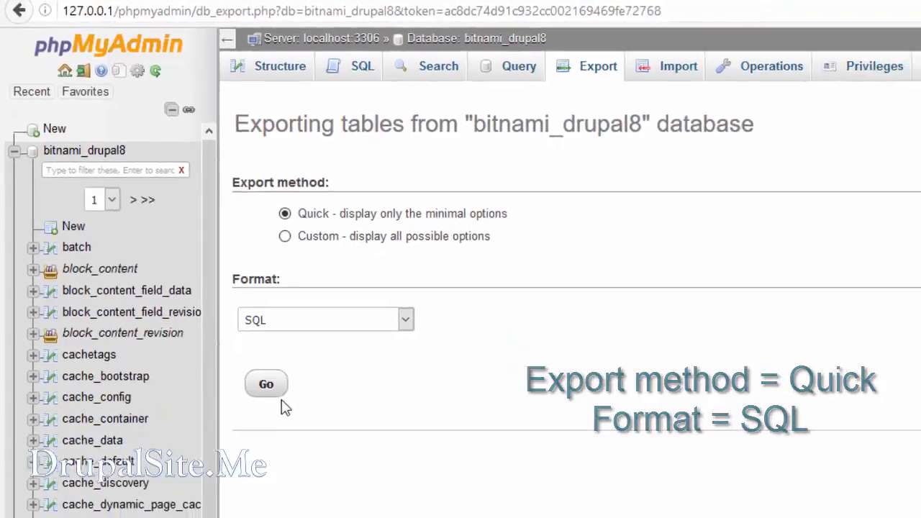
# - Run the database export, save bitnami_drupal8.sql to disk, and show the saved file in its Downloads folder
pyautogui.click(317, 457)
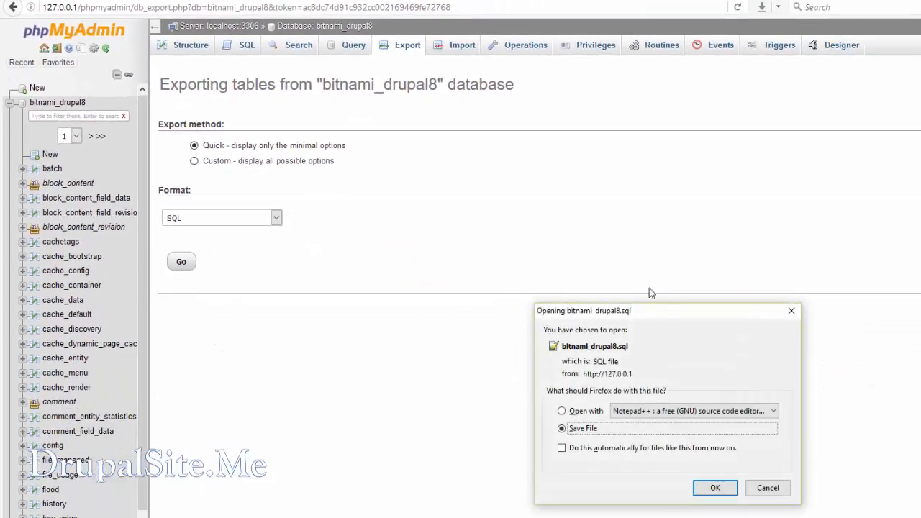
pyautogui.moveTo(665, 314); pyautogui.dragTo(428, 195)
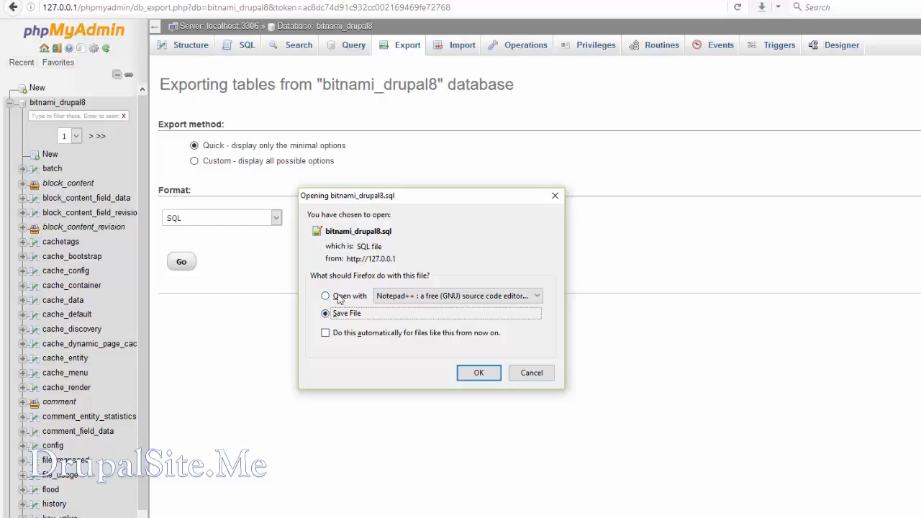
pyautogui.click(479, 372)
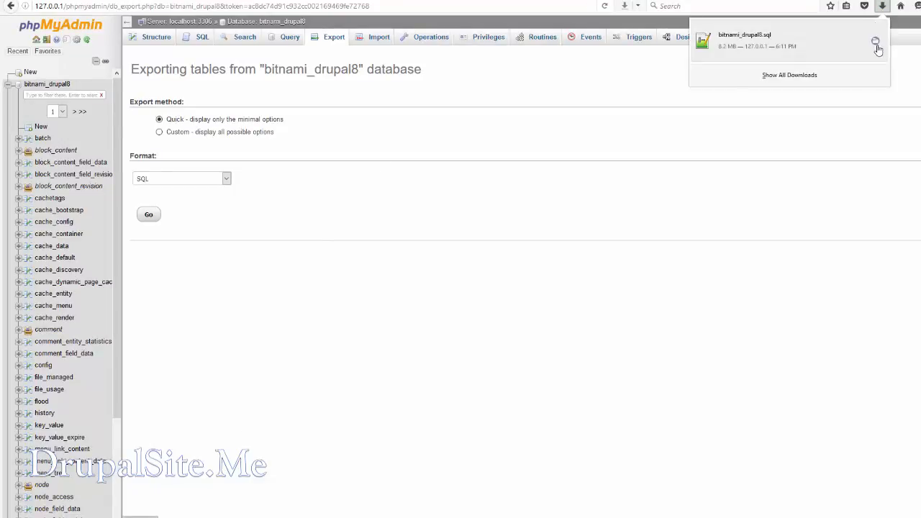
pyautogui.click(875, 45)
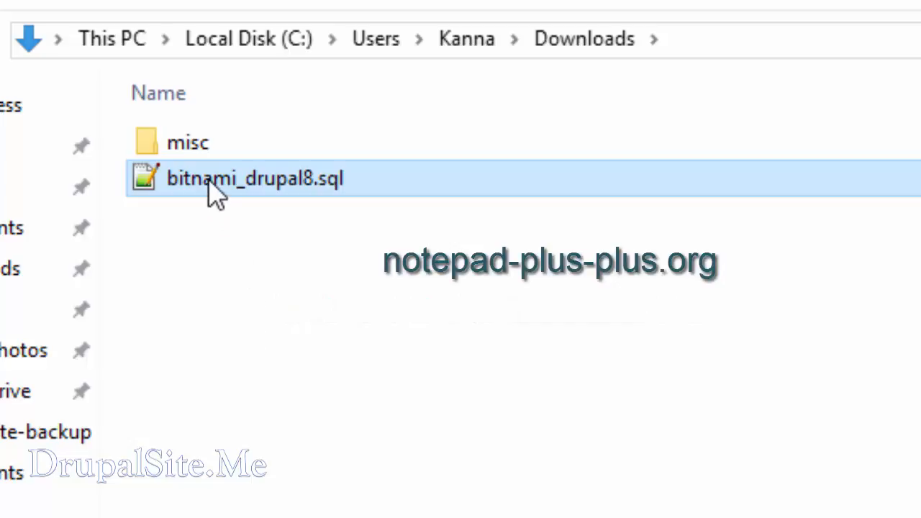
# - Open bitnami_drupal8.sql in Notepad++ and examine the SQL dump's header and table structure statements
pyautogui.doubleClick(187, 180)
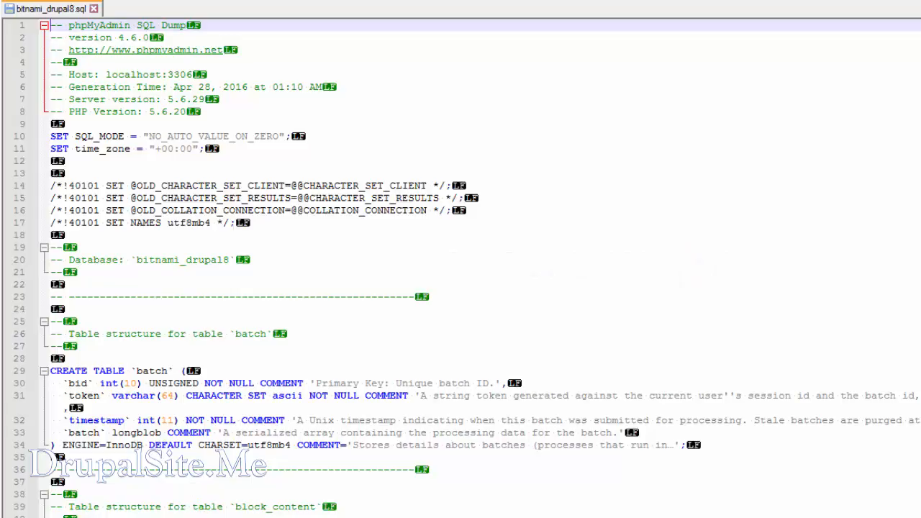
pyautogui.scroll(-6, 467, 269)
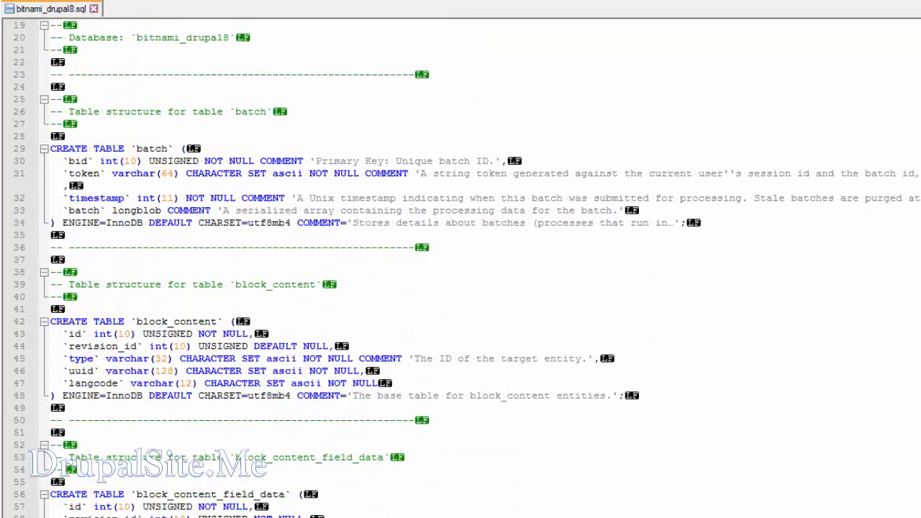
pyautogui.scroll(6, 467, 268)
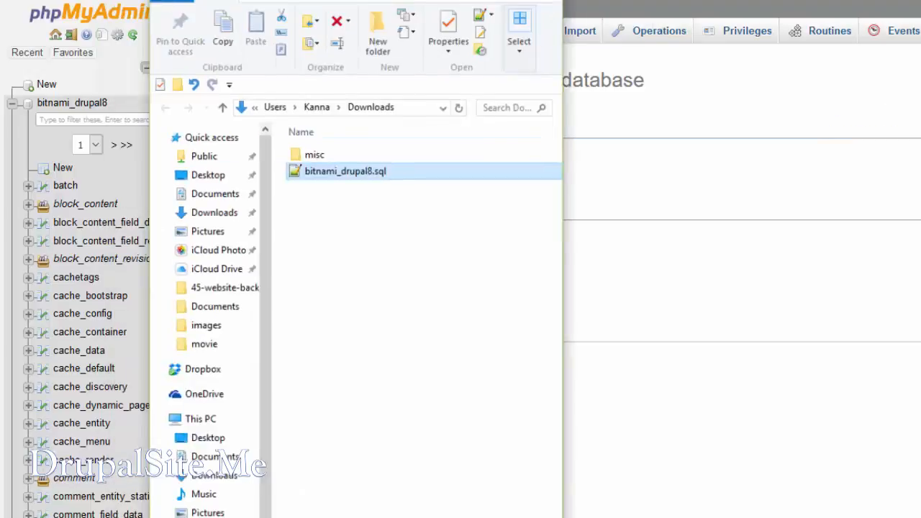
# - Move bitnami_drupal8.sql from Downloads into the 2016-04-27-bitnamiDrupal8 folder in Documents
pyautogui.click(846, 98)
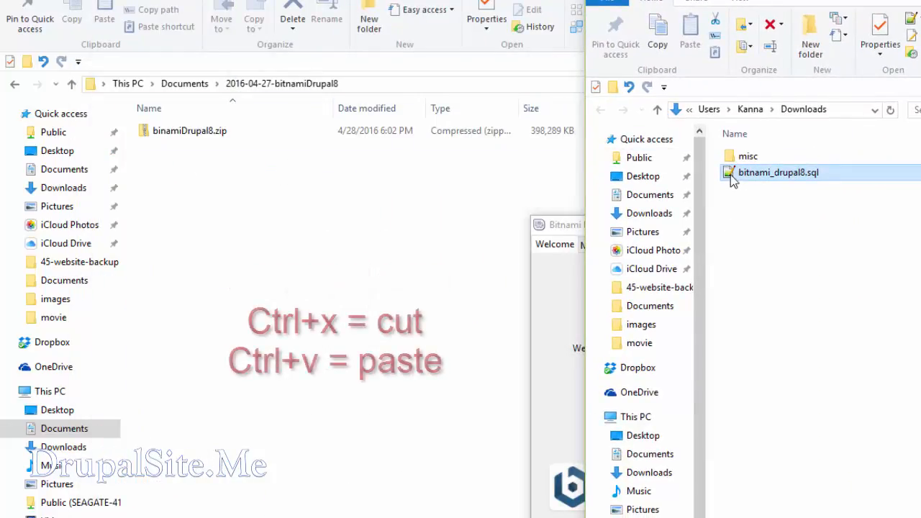
pyautogui.moveTo(733, 182); pyautogui.dragTo(172, 216)
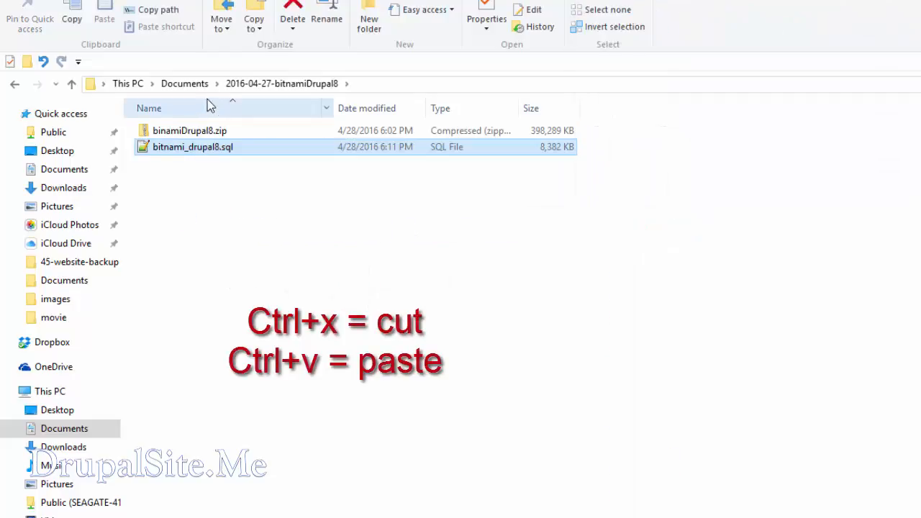
# - Check the 2016-04-27-bitnamiDrupal8 folder in Documents for the website zip and database backup files, and return to Documents
pyautogui.click(181, 84)
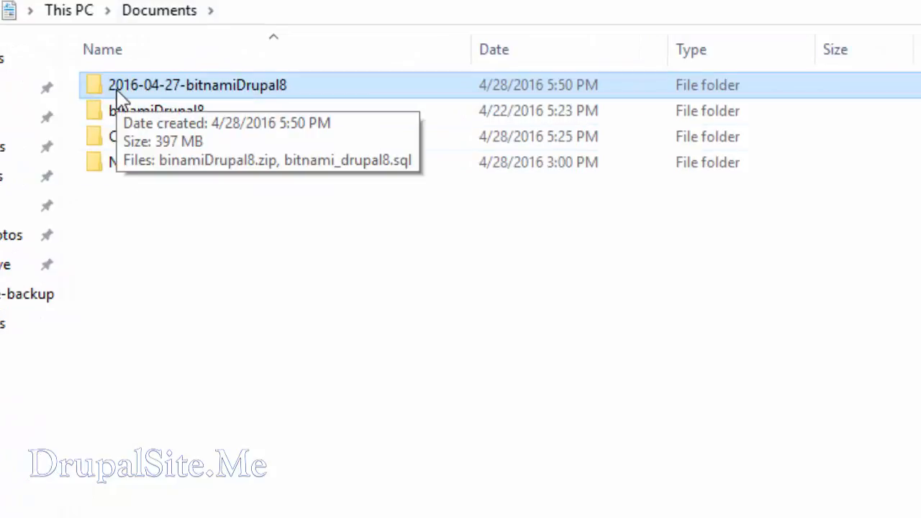
pyautogui.doubleClick(101, 90)
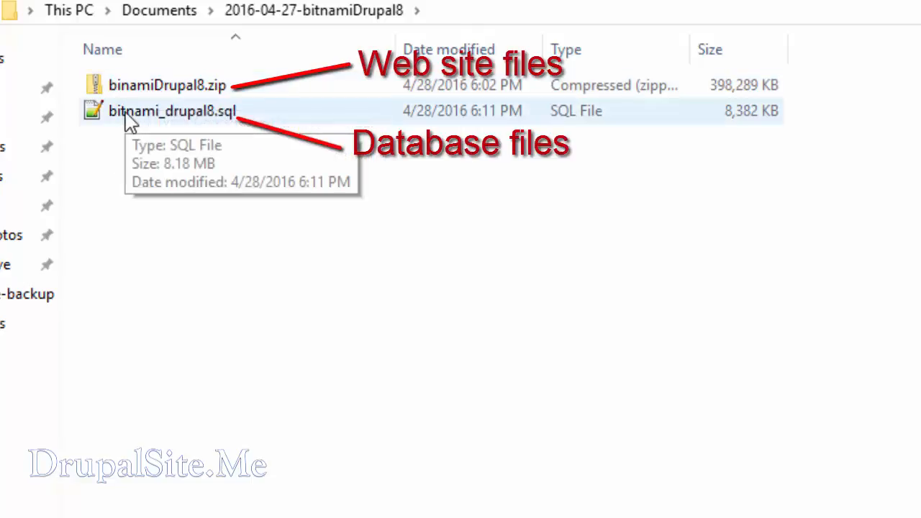
pyautogui.hotkey('alt', 'Left')
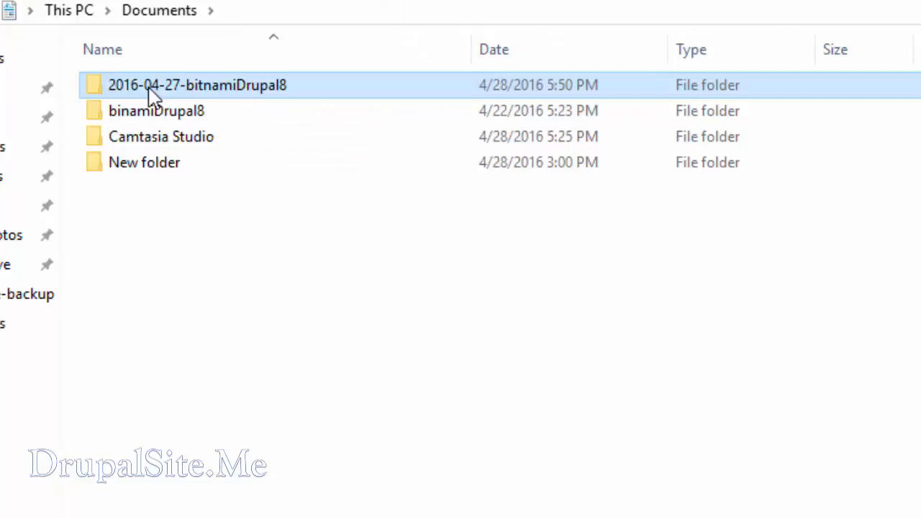